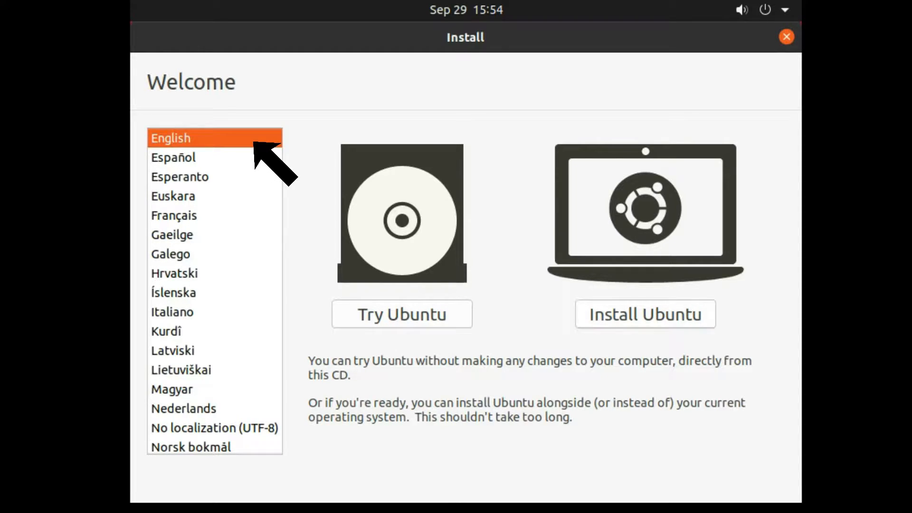
Start installing Ubuntu in English, accepting the English (US) keyboard layout and the Normal installation option.
click(645, 314)
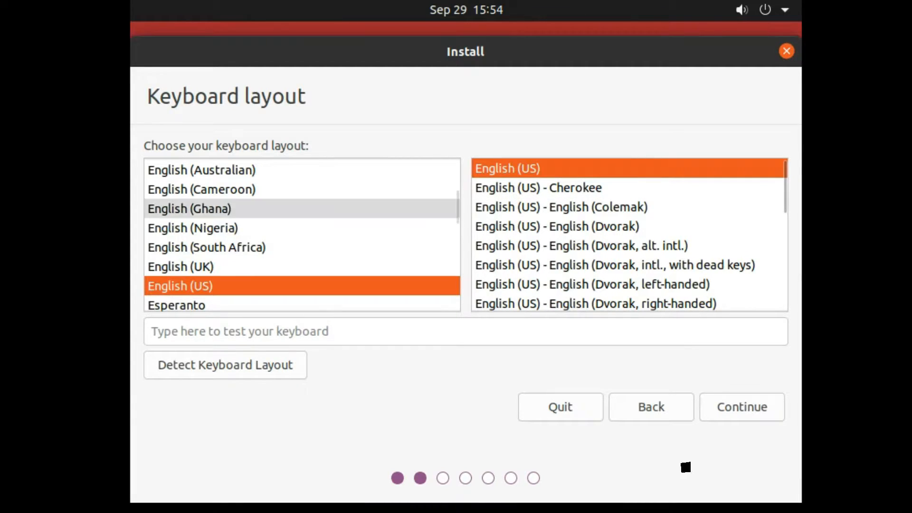
click(729, 417)
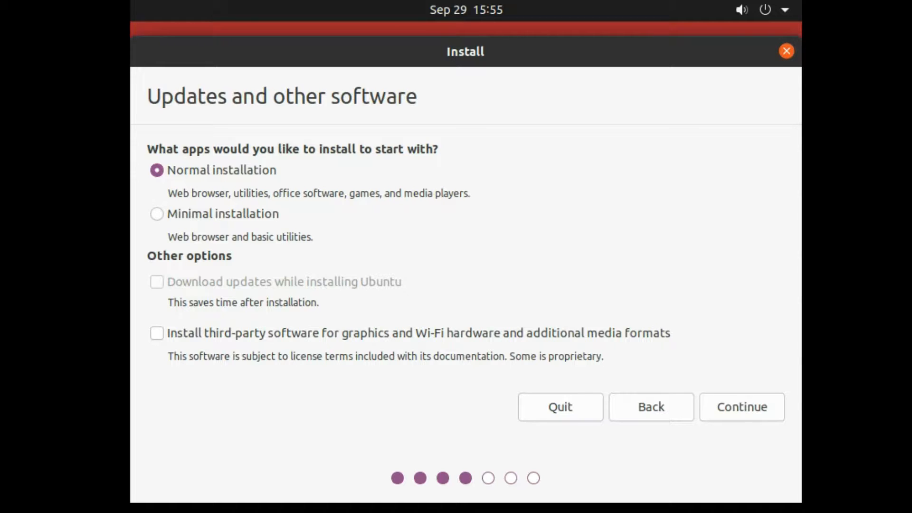
drag(168, 193, 219, 193)
click(739, 416)
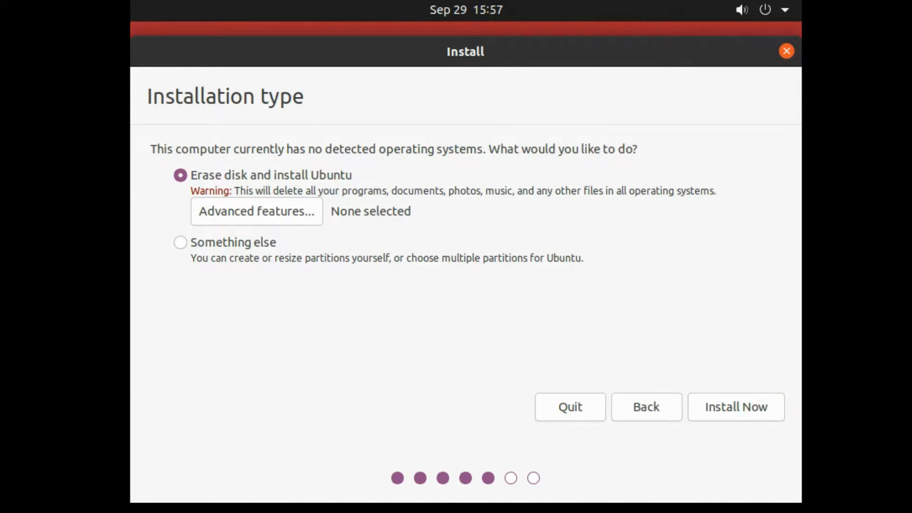
Choose the Something else installation type and create a new empty partition table on /dev/sda.
click(275, 244)
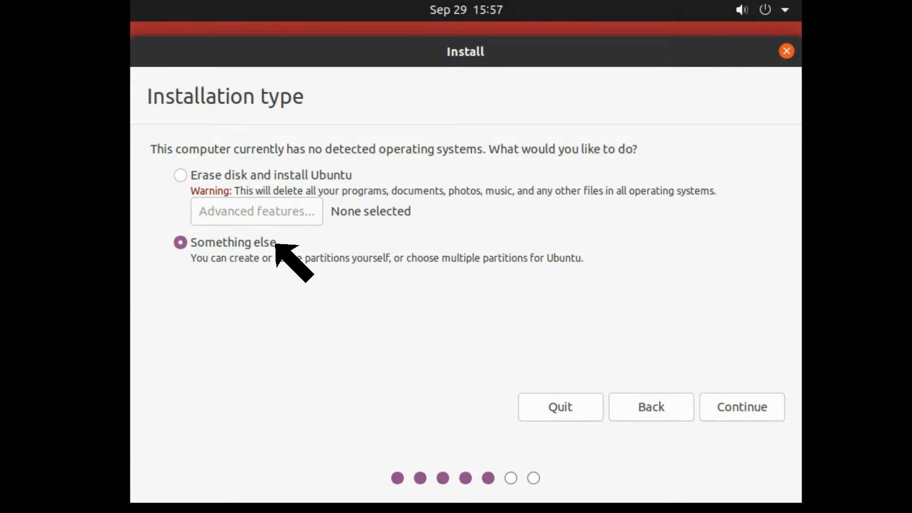
click(739, 415)
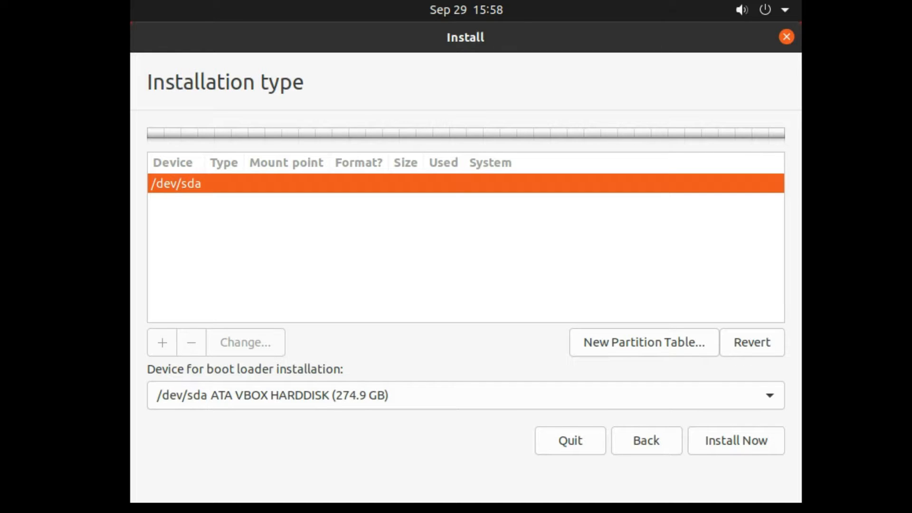
double_click(256, 185)
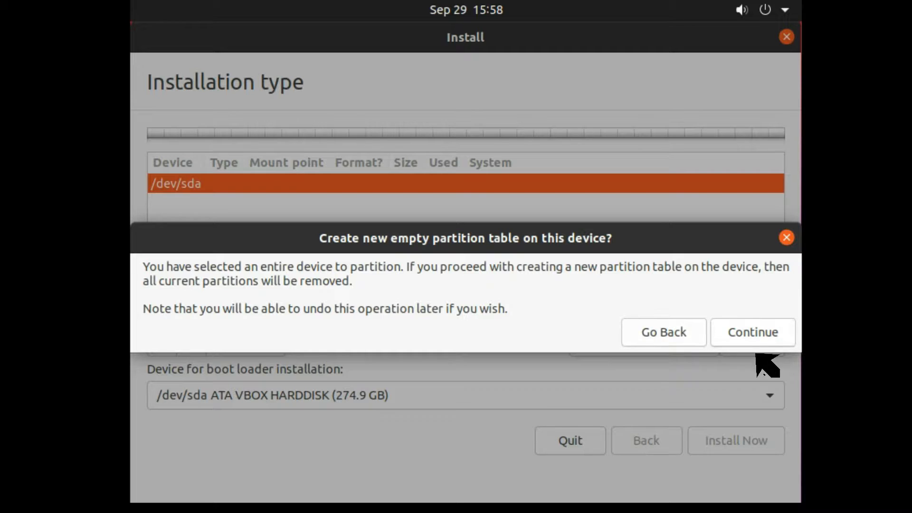
click(739, 336)
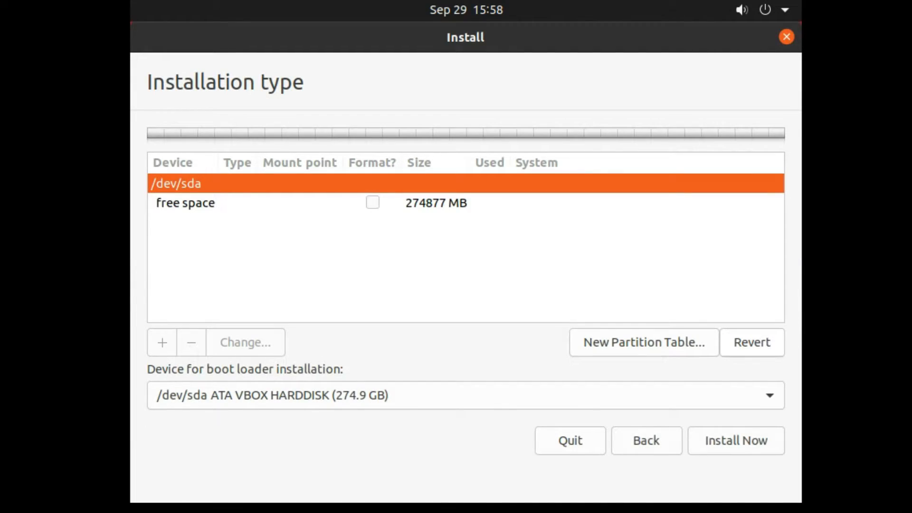
Start a new primary partition in the free space of /dev/sda with a size of 4096 MB.
click(186, 203)
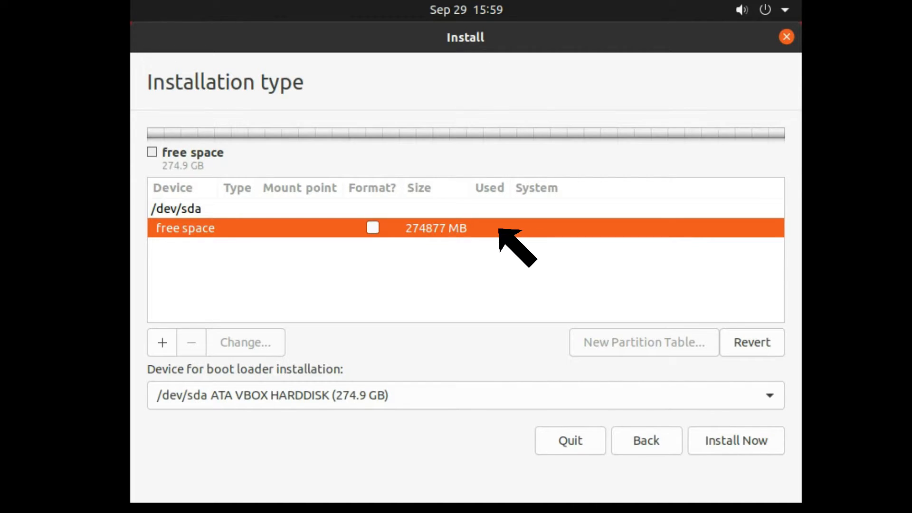
click(173, 354)
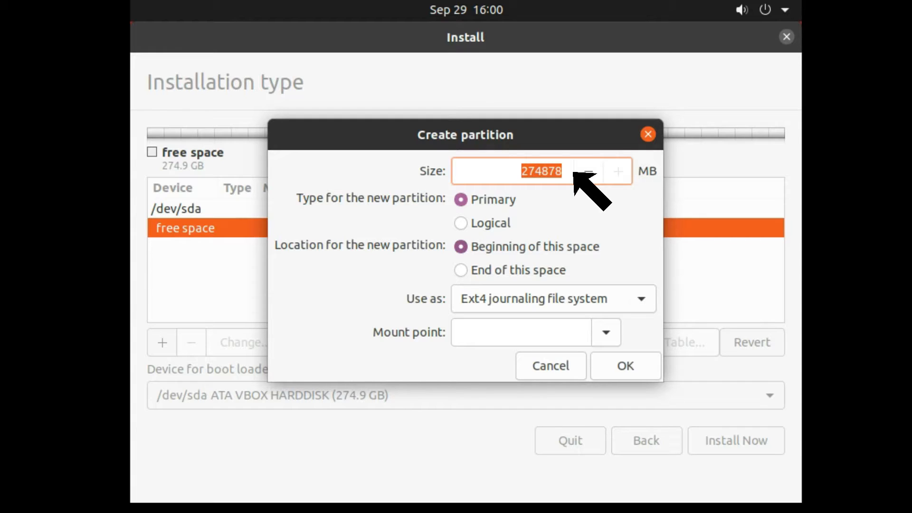
text(4)
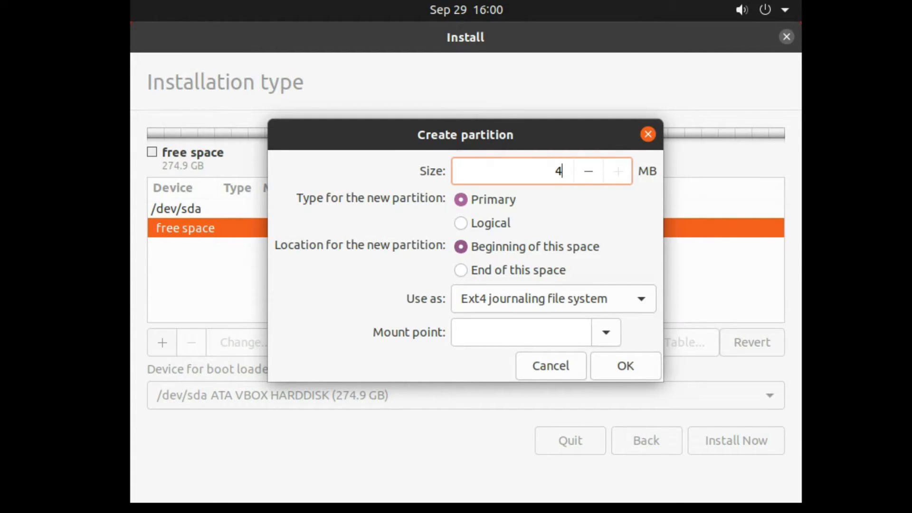
text(096)
Set the new partition's use to swap area and create it.
click(636, 299)
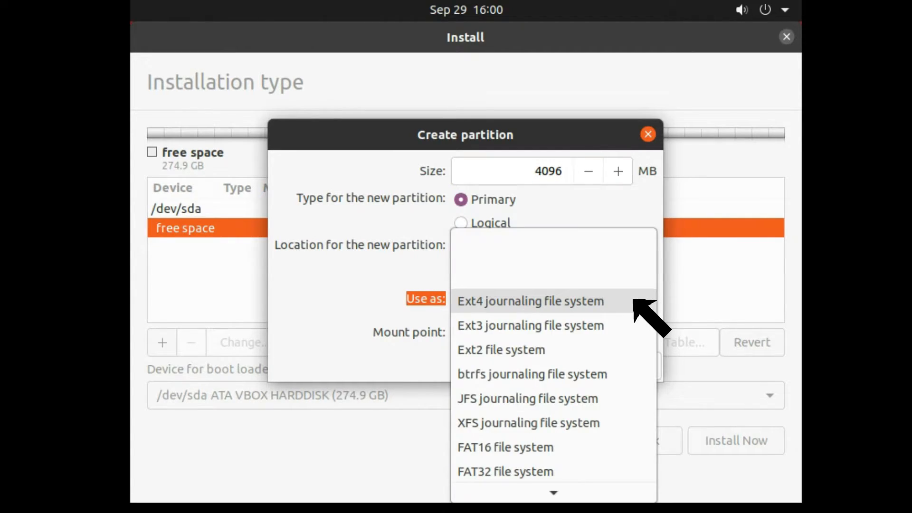
key(Down)
key(Down)
key(Down)
key(Down)
key(Down)
key(Down)
key(Down)
key(Down)
key(Down)
key(Down)
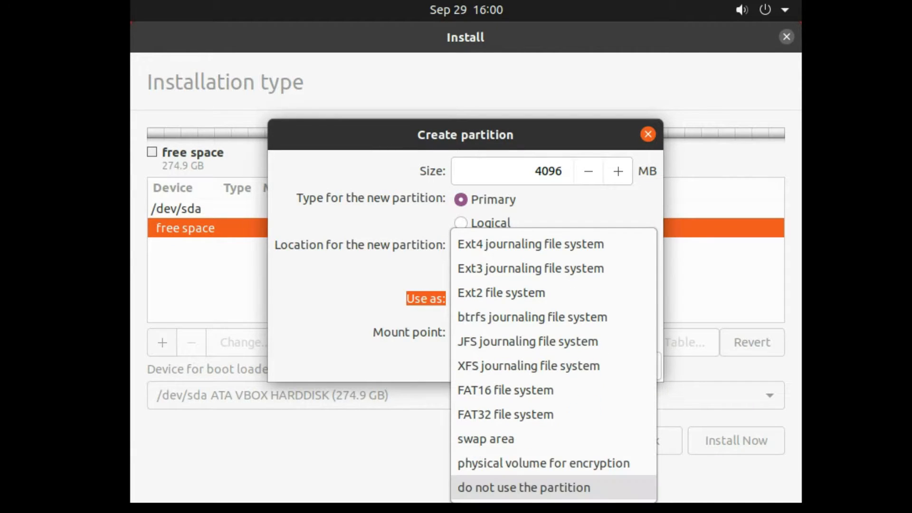
key(Up)
key(Up)
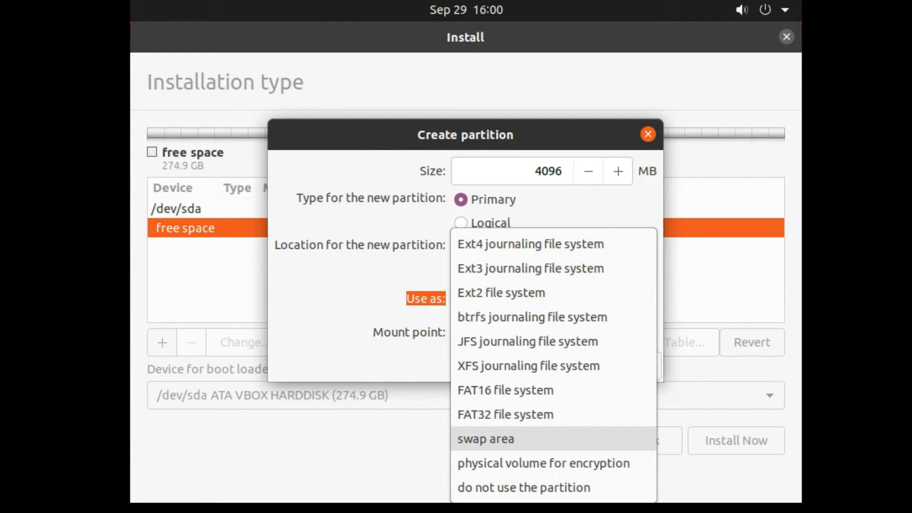
key(Return)
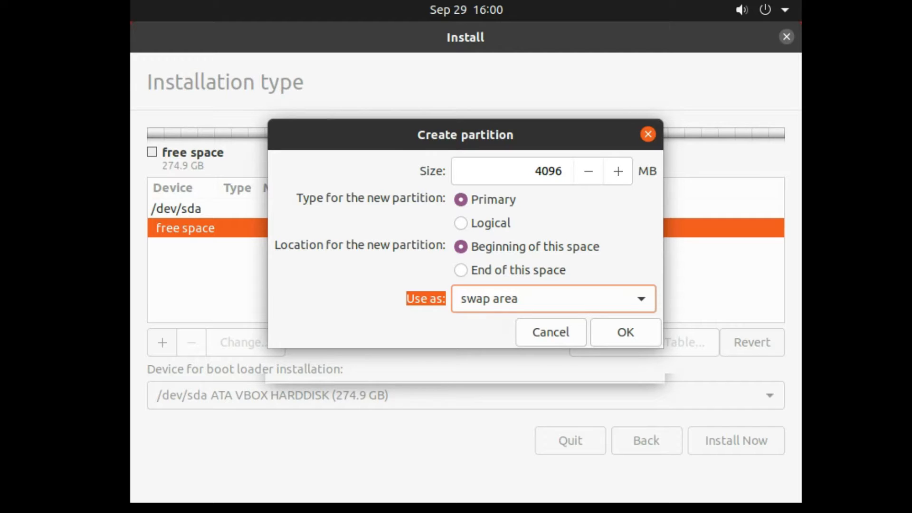
click(626, 344)
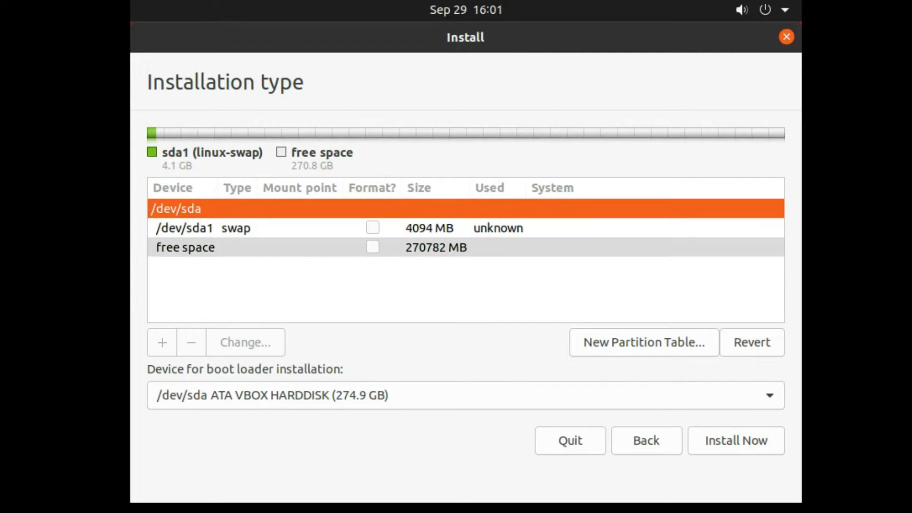
Create a logical Ext4 partition from all the remaining free space with the mount point /.
click(236, 228)
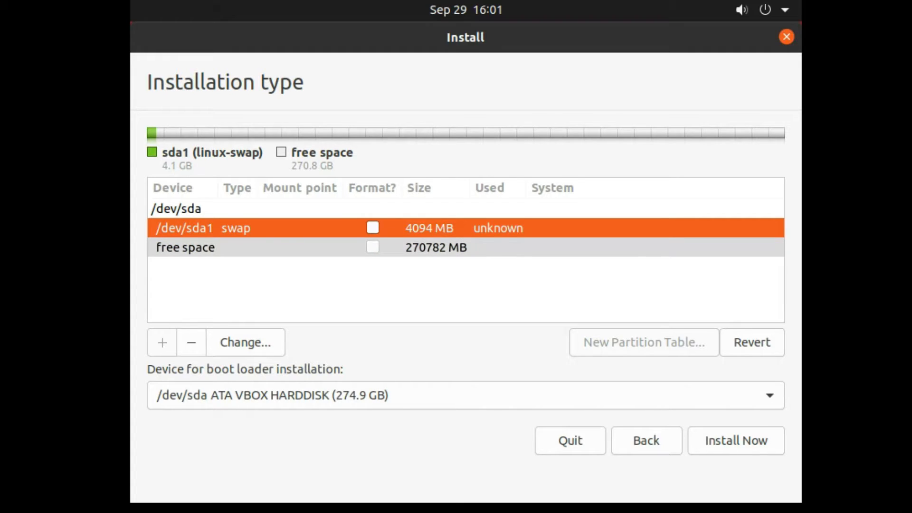
click(303, 253)
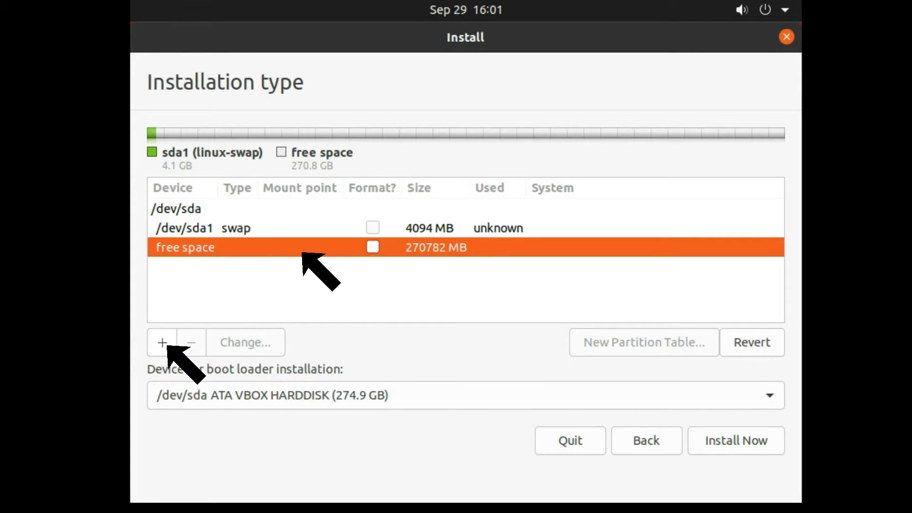
click(163, 343)
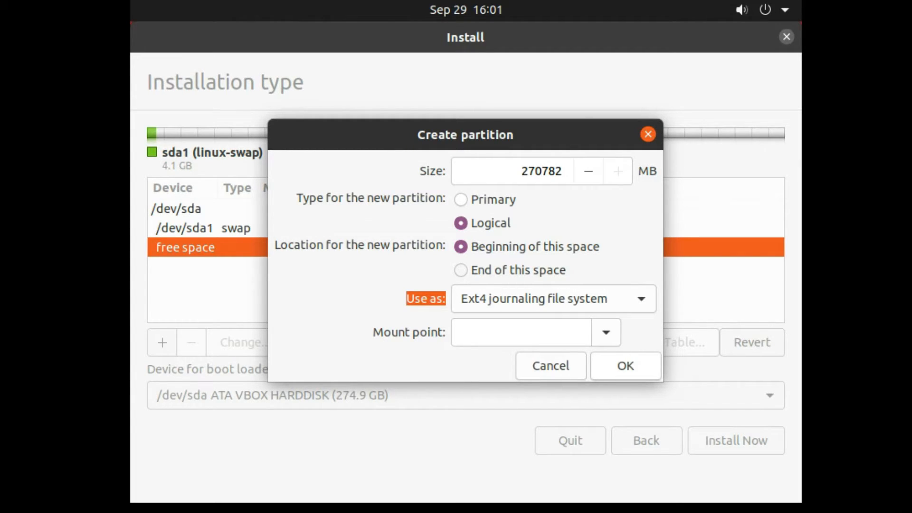
drag(521, 171, 563, 171)
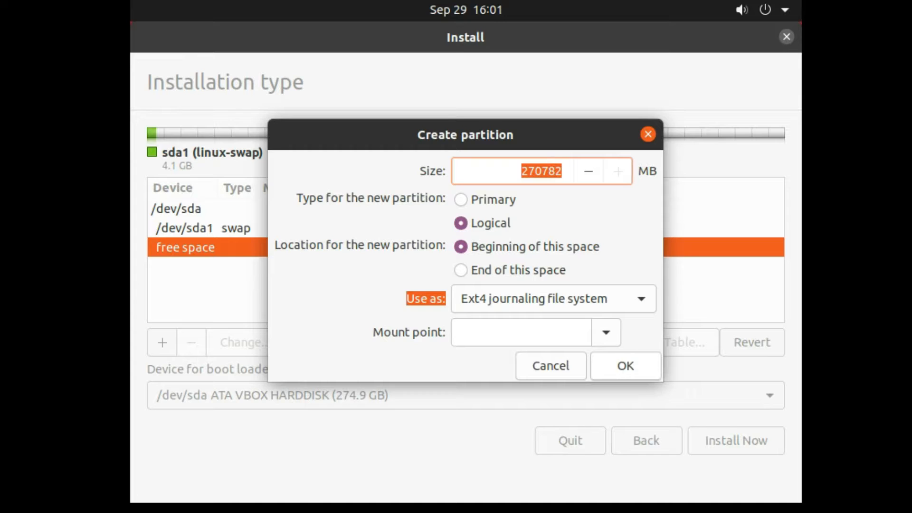
click(521, 171)
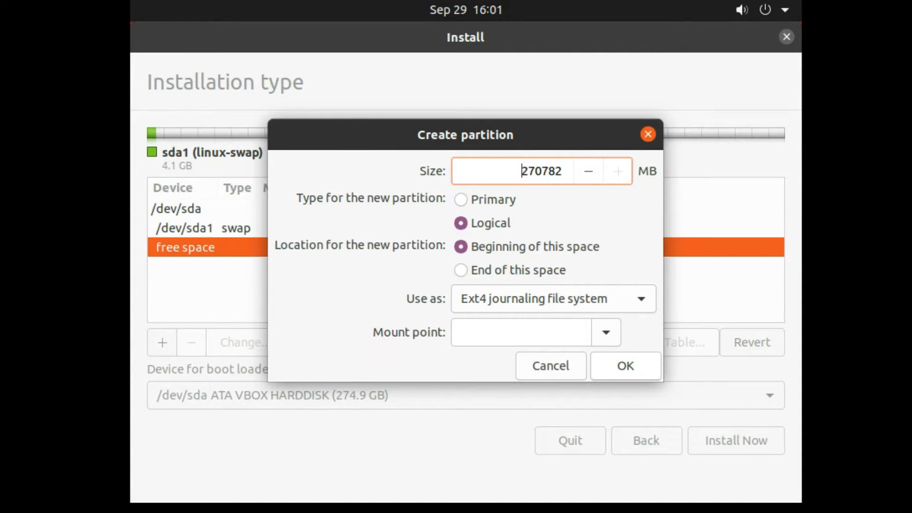
drag(521, 171, 563, 171)
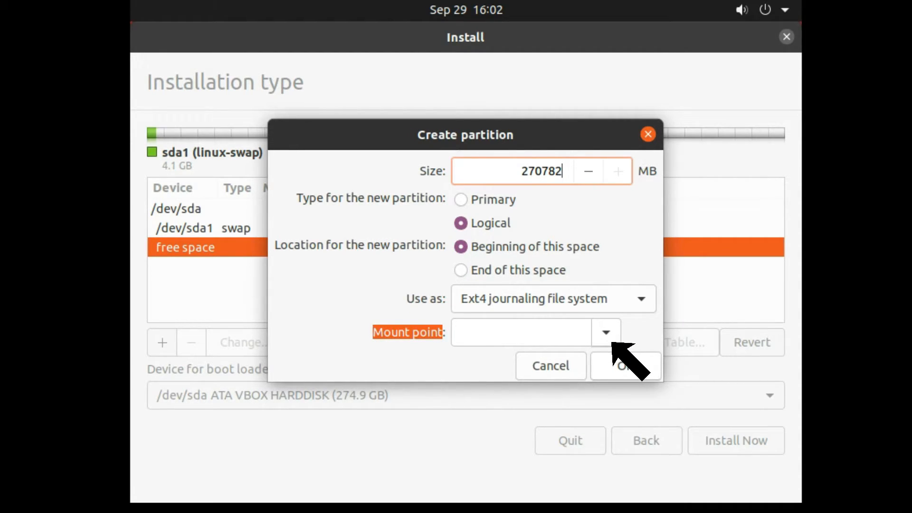
click(606, 332)
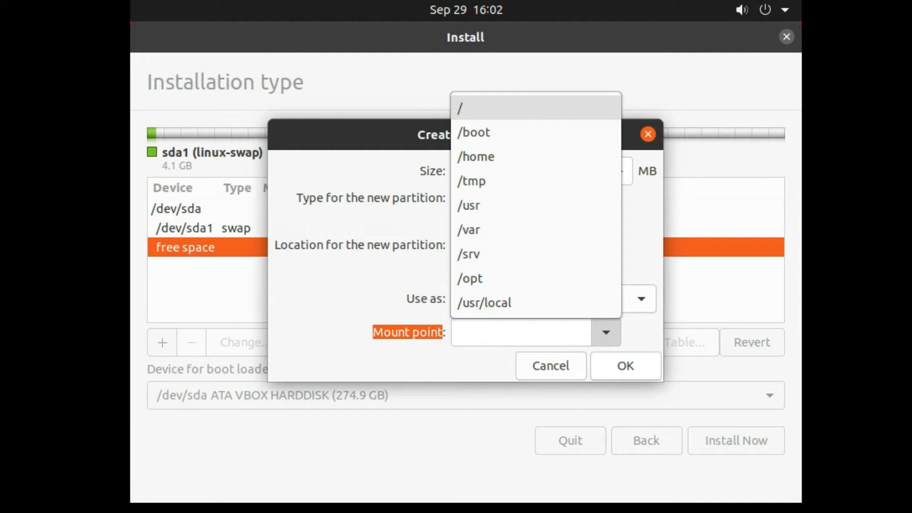
key(Return)
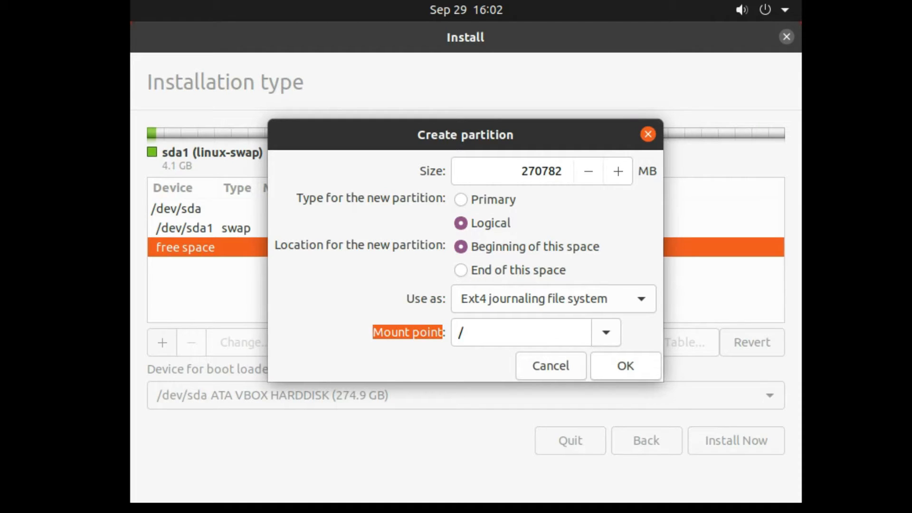
key(Tab)
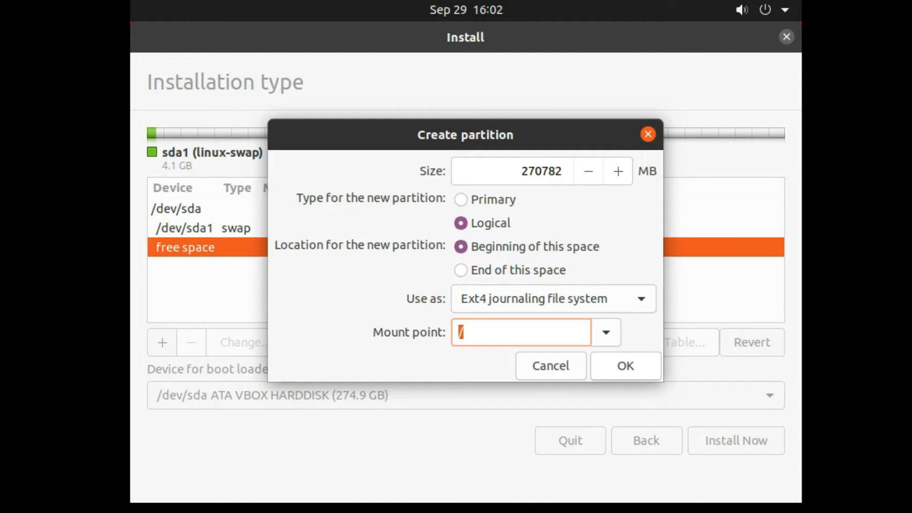
click(465, 332)
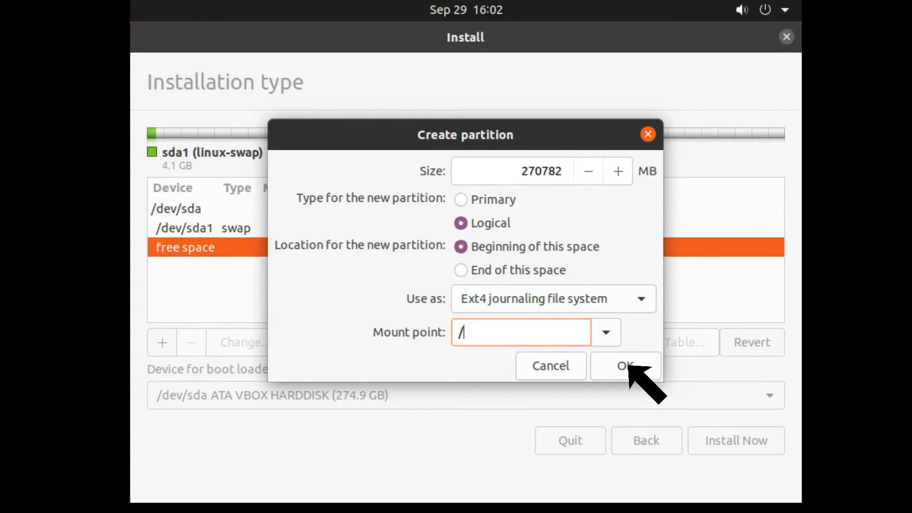
click(626, 366)
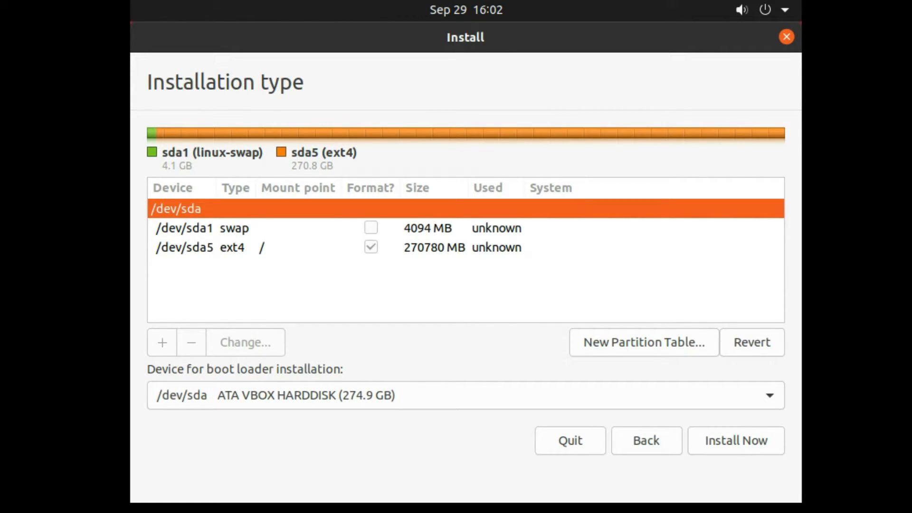
Start the installation with the swap and ext4 partitions and write the changes to the disk.
click(466, 247)
click(466, 229)
click(465, 248)
click(465, 228)
click(466, 247)
click(466, 229)
click(466, 247)
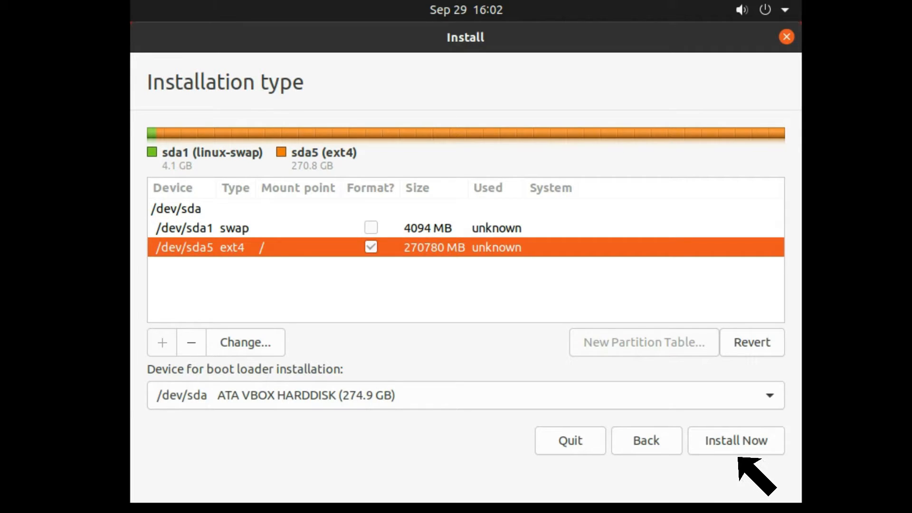
click(739, 454)
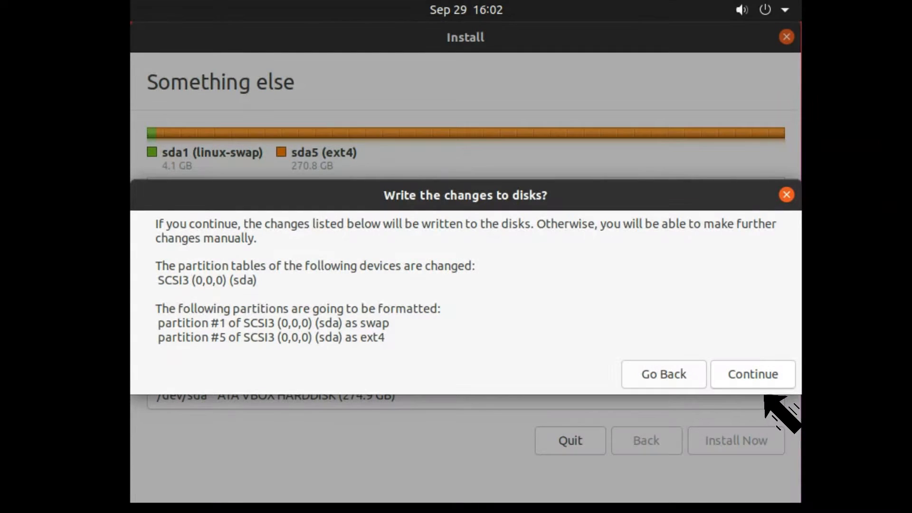
click(761, 391)
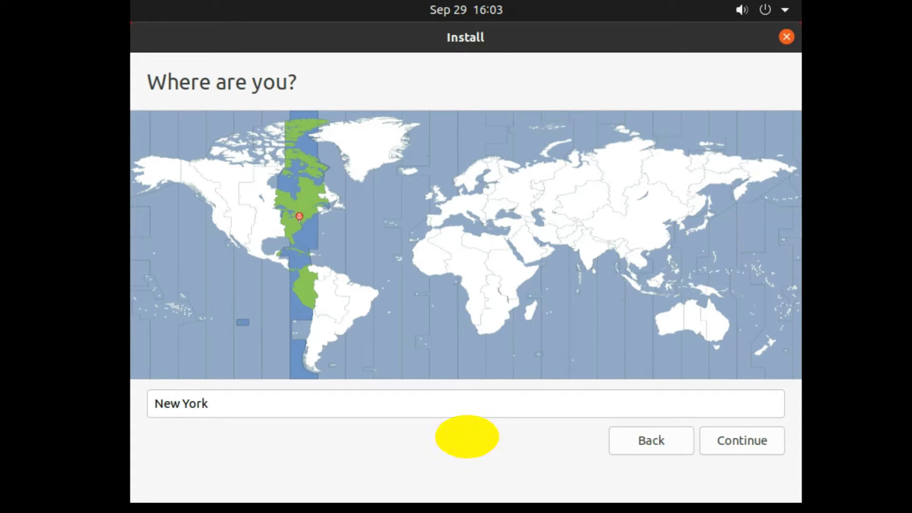
Set the time zone location to Jakarta on the world map and continue to the user account setup.
click(640, 287)
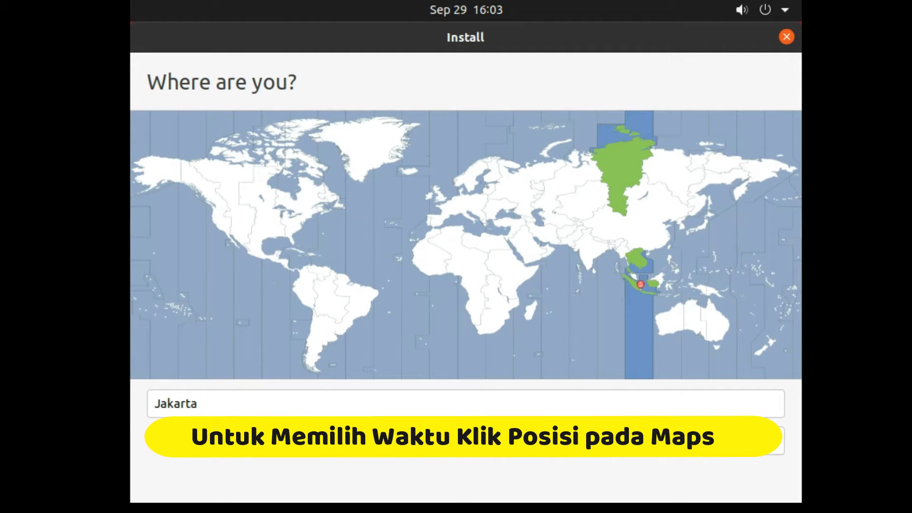
click(665, 283)
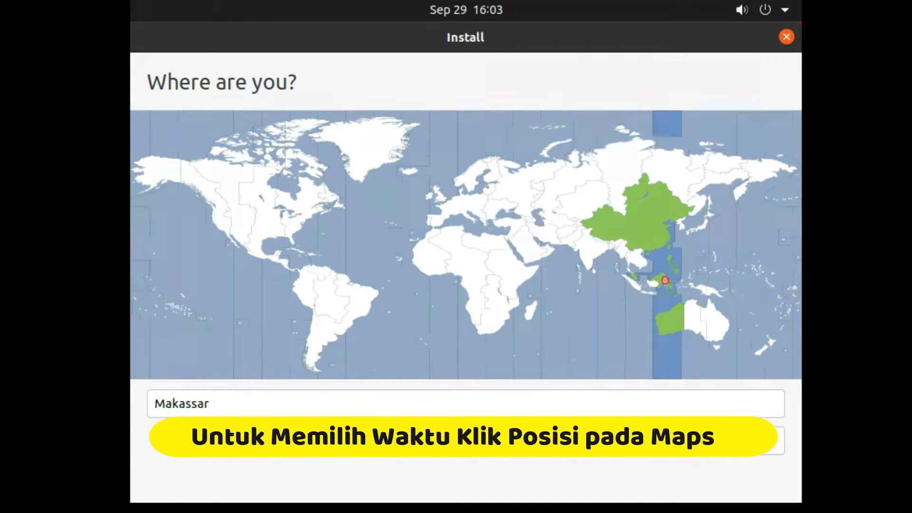
click(691, 287)
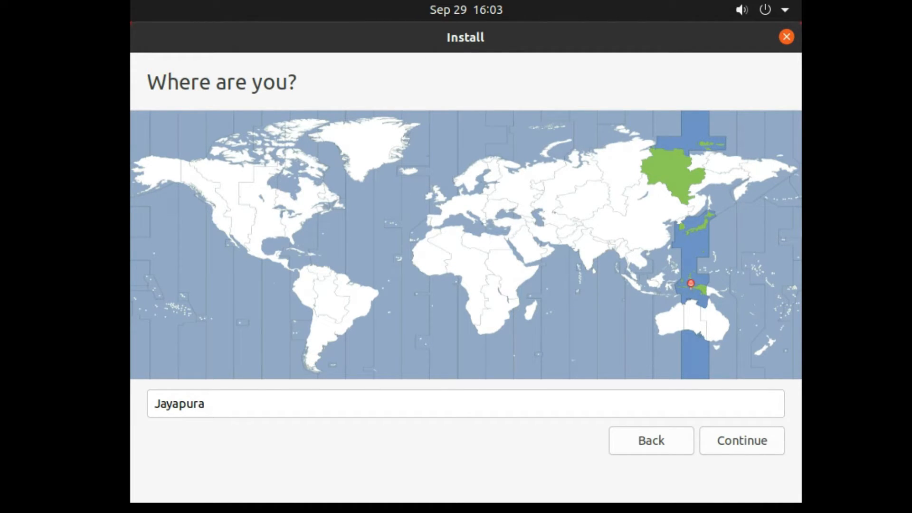
click(644, 288)
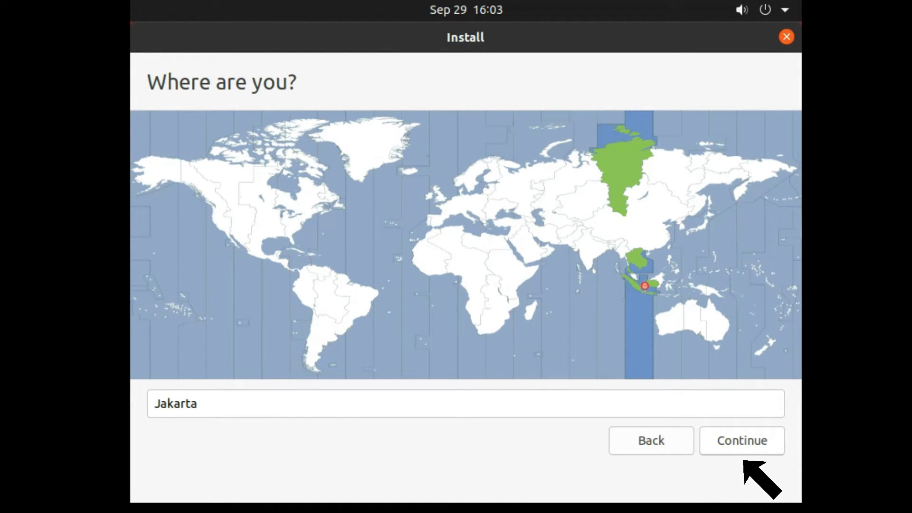
click(743, 452)
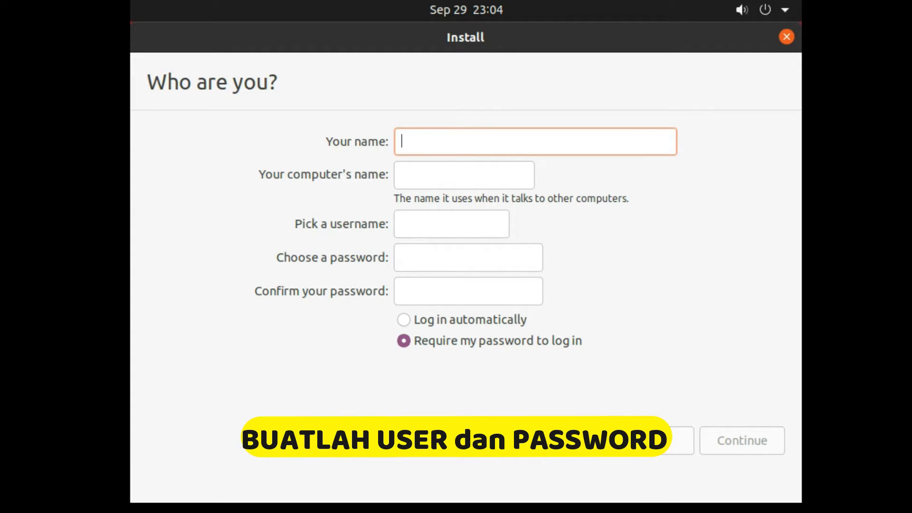
Enter tkj-net id as the user's name and shorten the computer's name to tkjnet.
text(t)
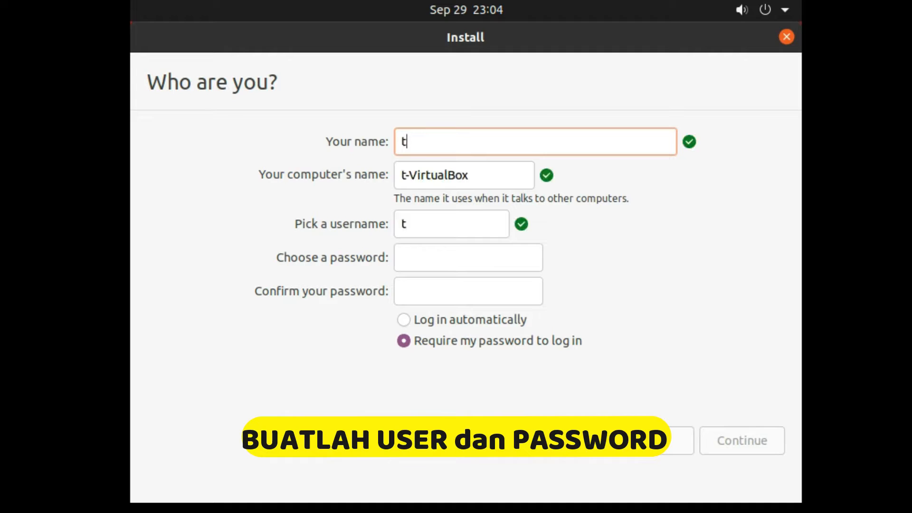
text(kj-net id)
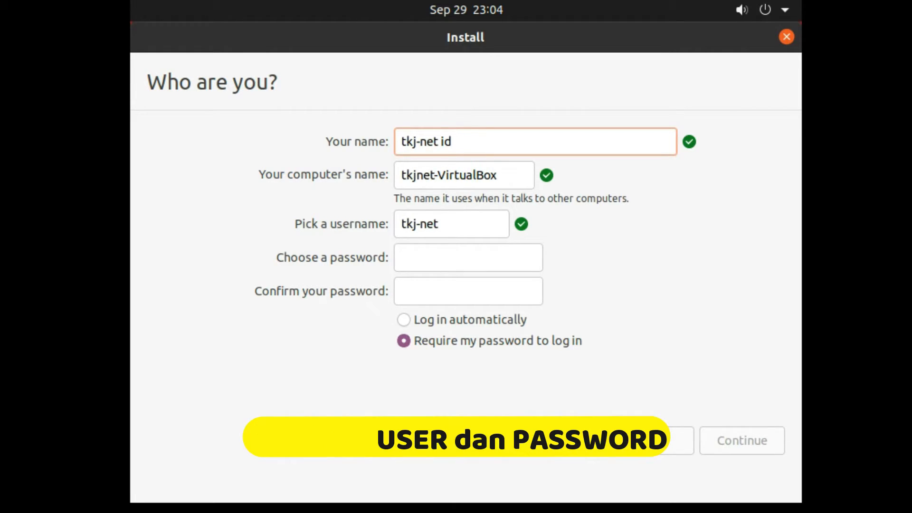
double_click(467, 175)
key(BackSpace)
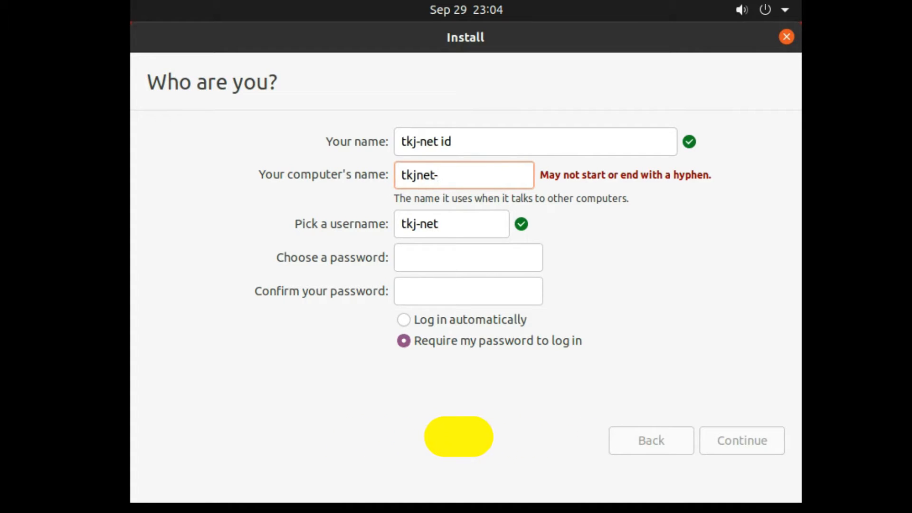
key(BackSpace)
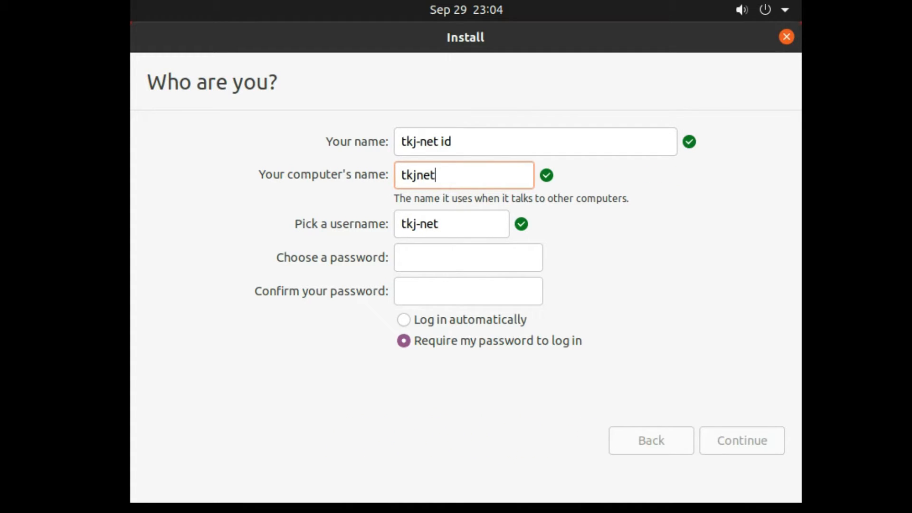
Enter and confirm the account password, keep the password required at login, and continue the installation.
click(467, 257)
text(●●)
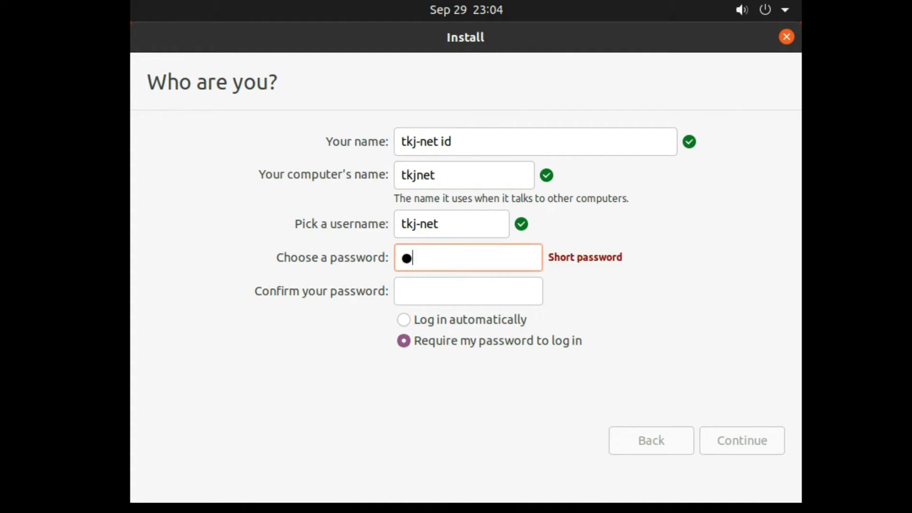
text(●●●)
key(Tab)
text(●●●●●)
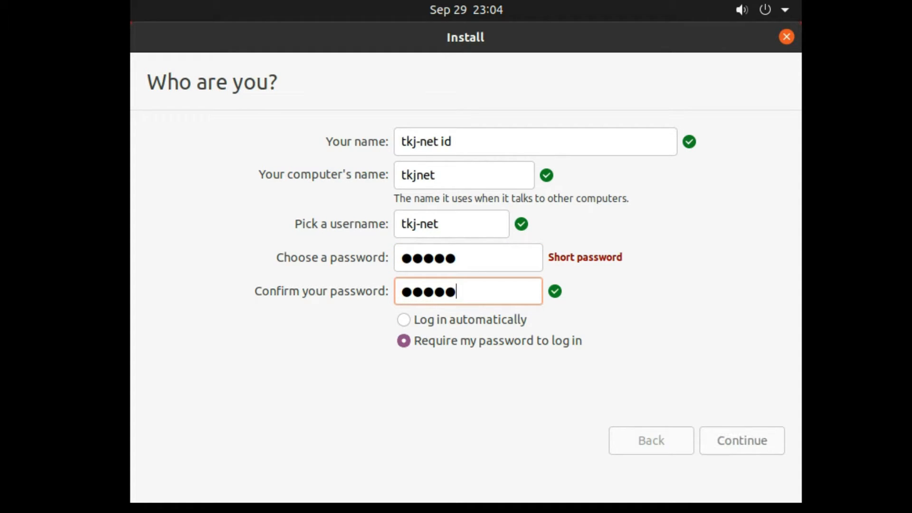
click(459, 258)
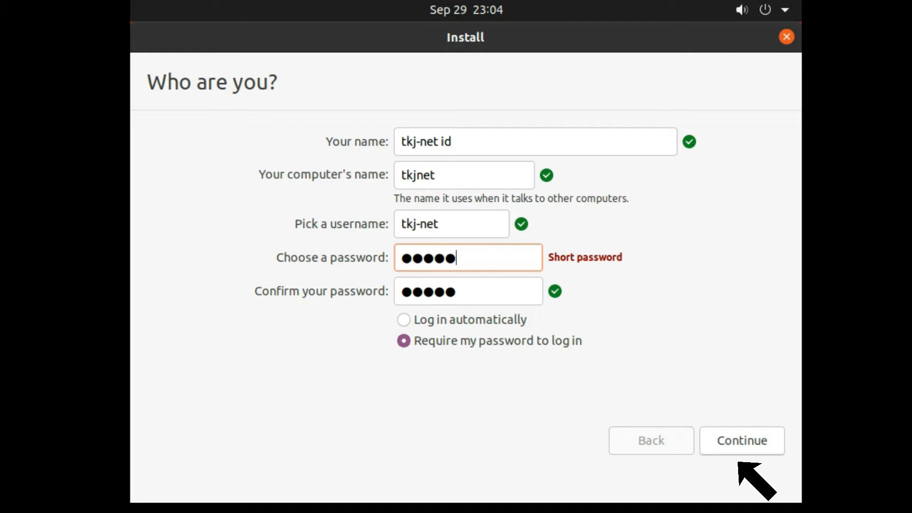
key(Return)
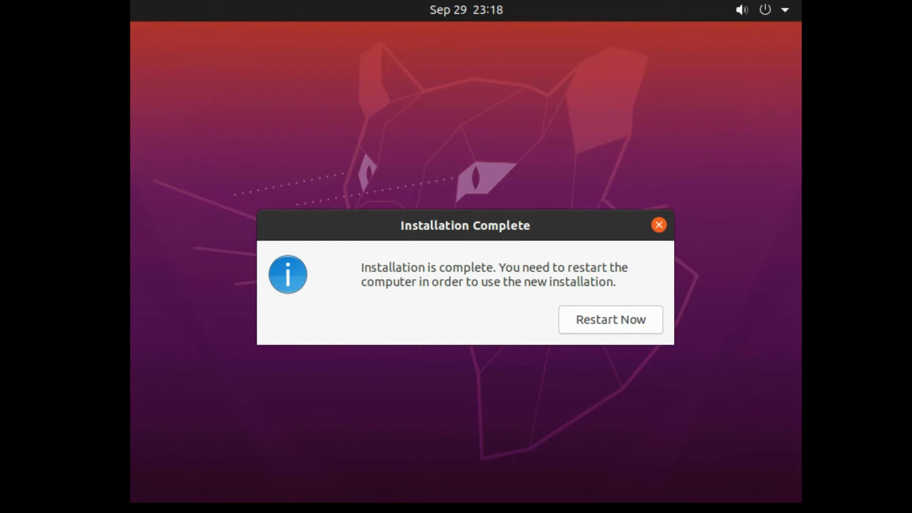
Restart into the new installation and log in to the tkj-net id account with the account password.
click(610, 320)
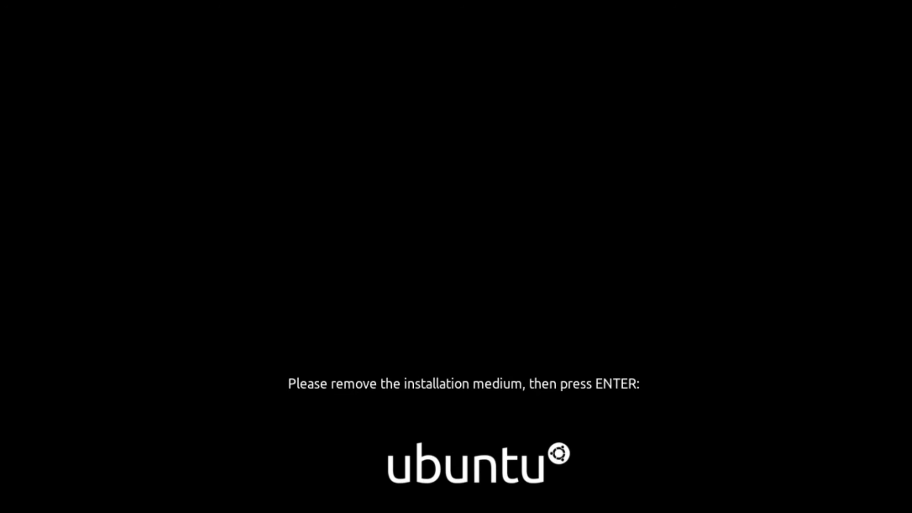
key(Return)
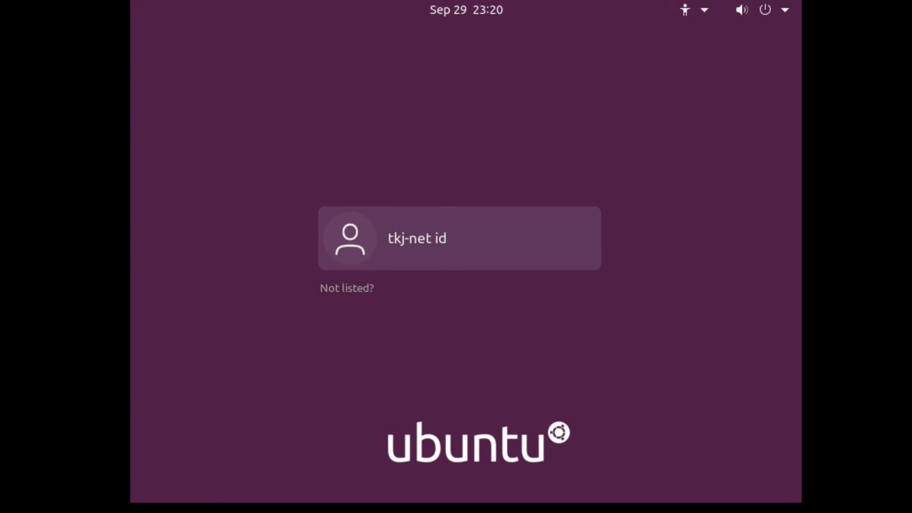
key(Return)
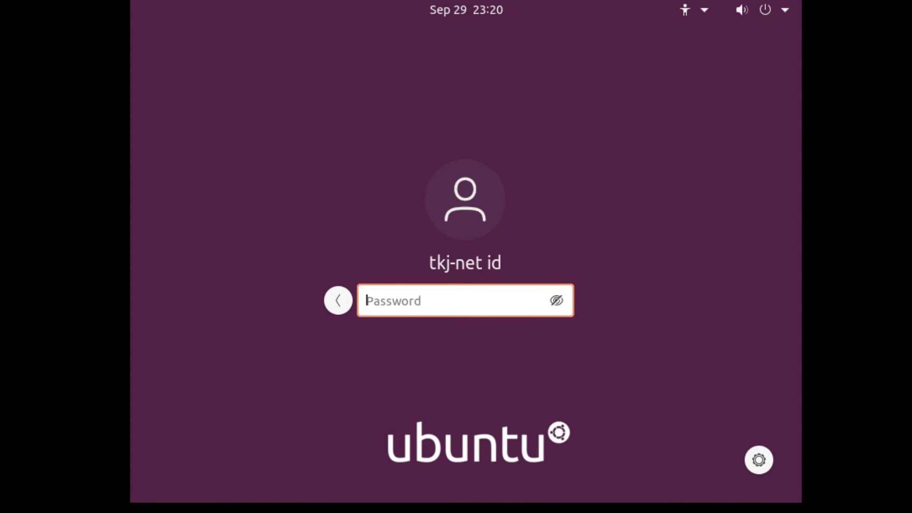
text(•••••)
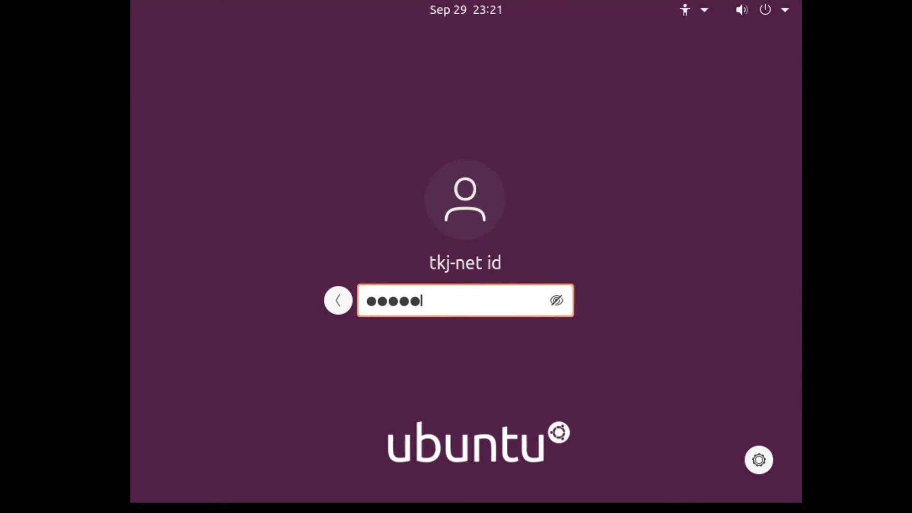
key(Return)
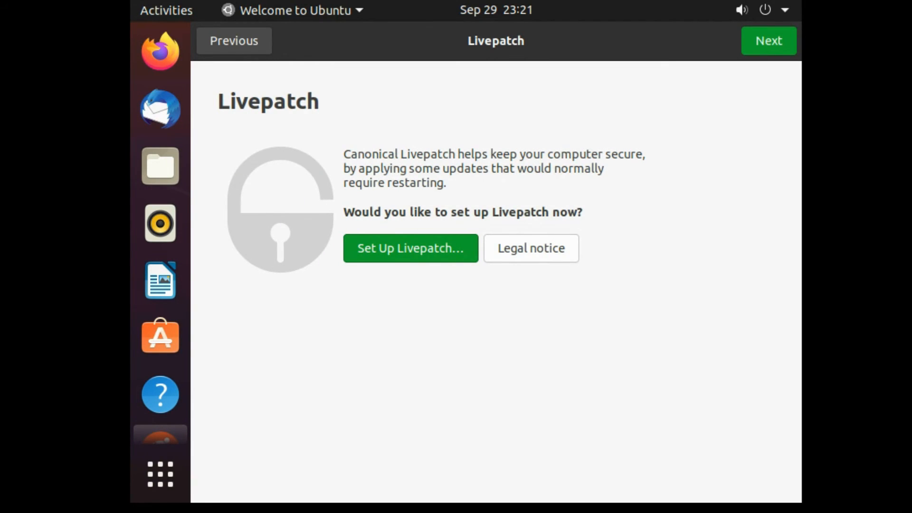
Finish the welcome setup without Livepatch, sending system info to Canonical and keeping Location Services off, and show all installed applications.
click(769, 40)
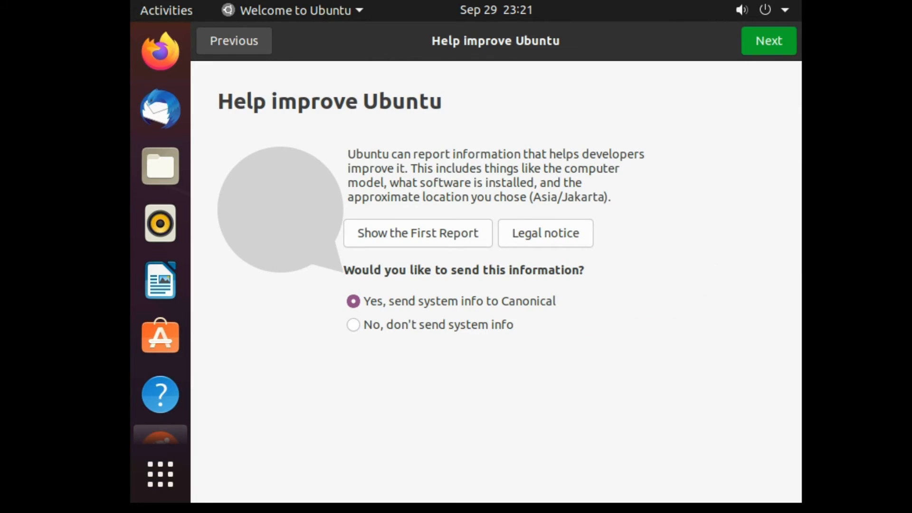
click(768, 41)
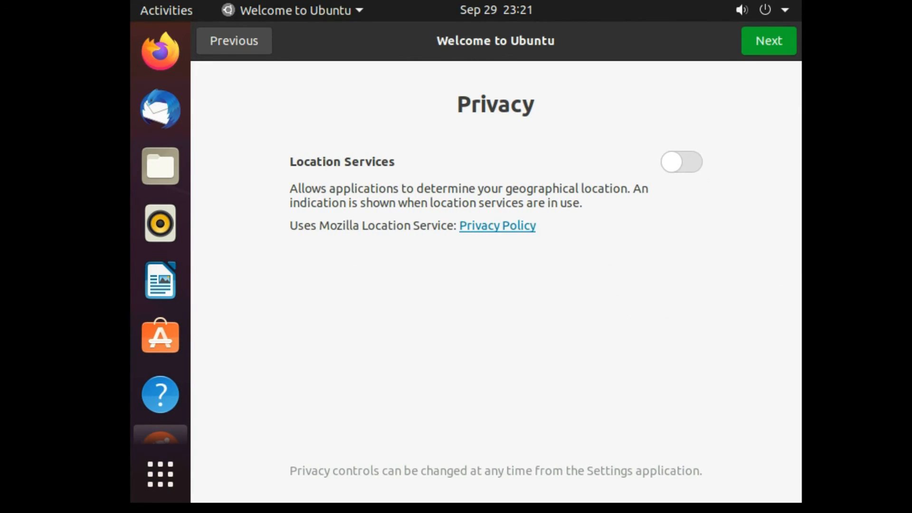
click(768, 40)
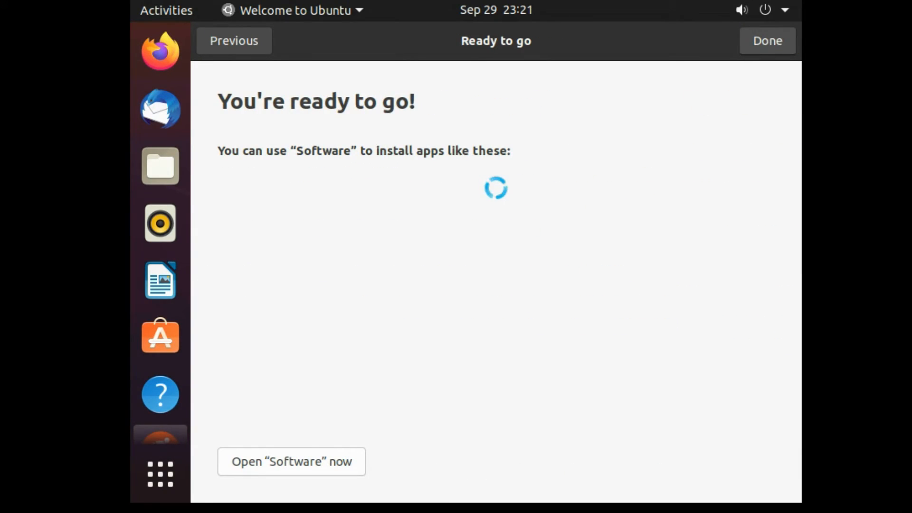
click(767, 41)
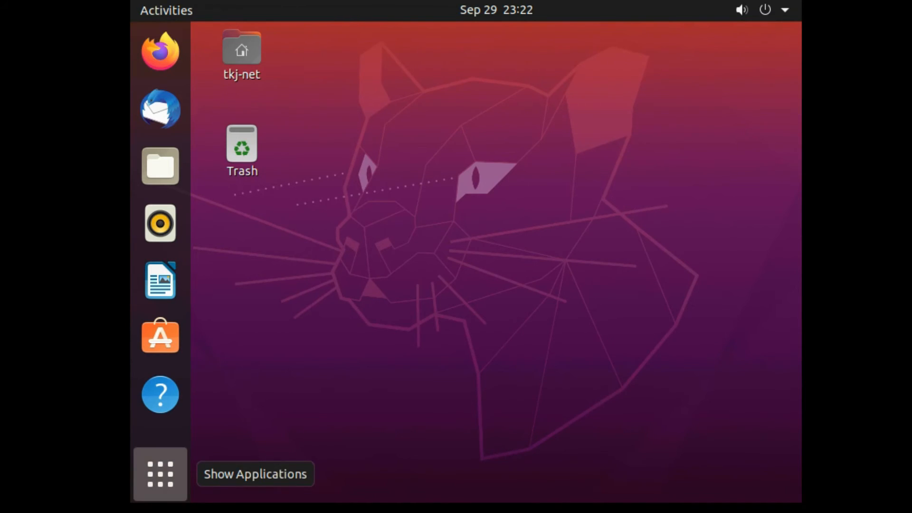
click(160, 474)
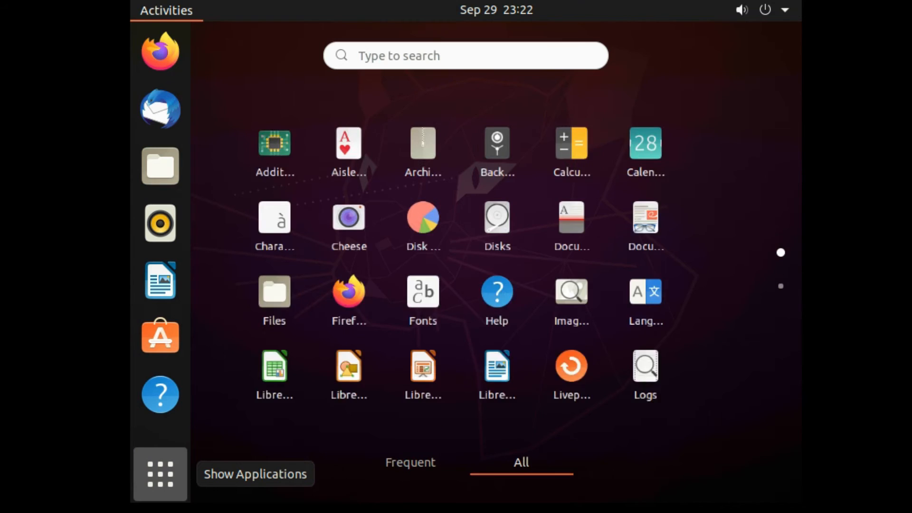